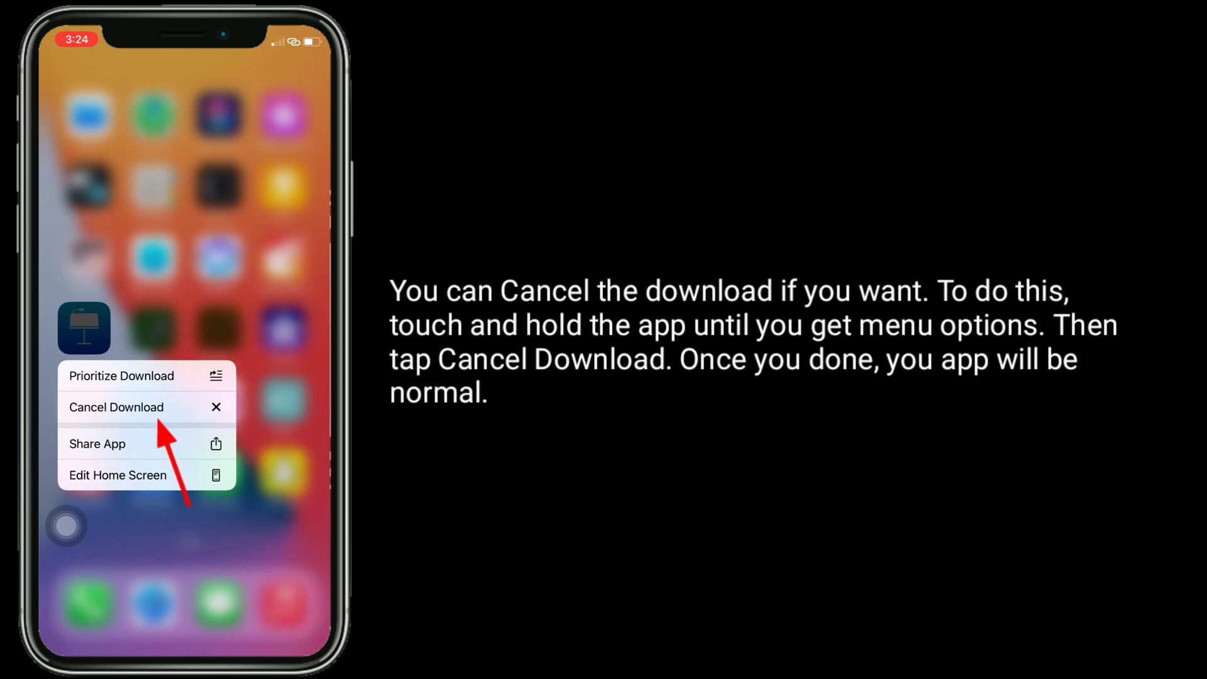
Step: Cancel the stuck Keynote download, then the stuck Pages download from its icon menu
click(117, 407)
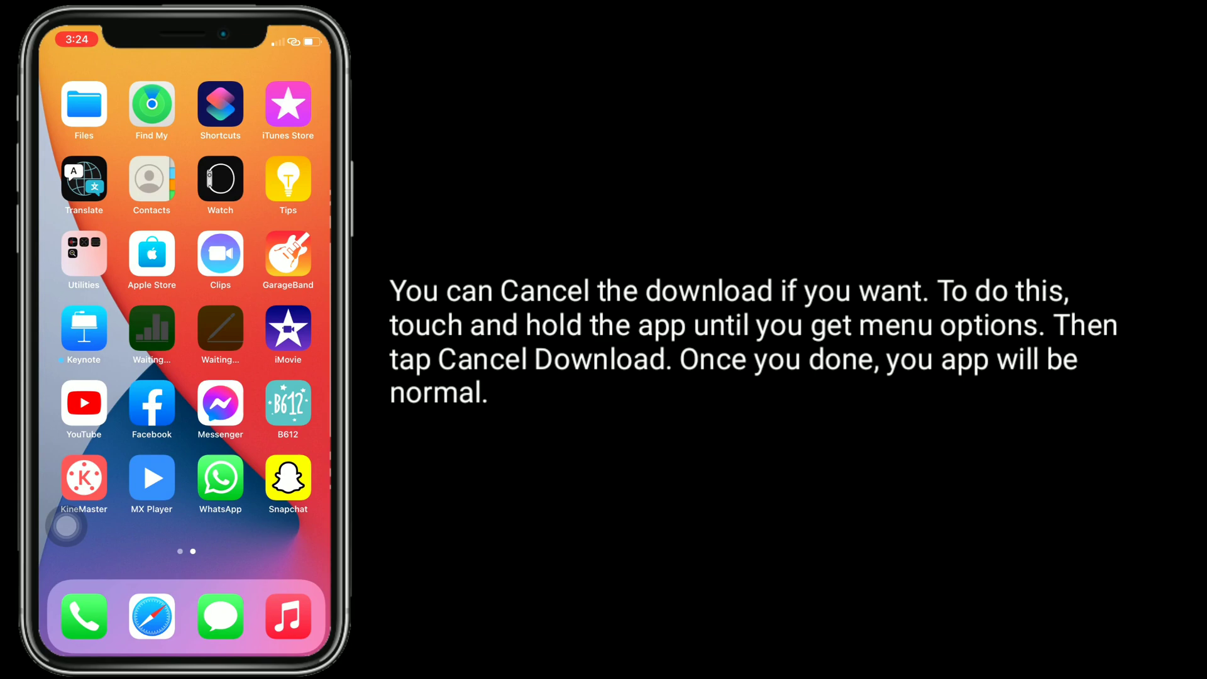
click(220, 329)
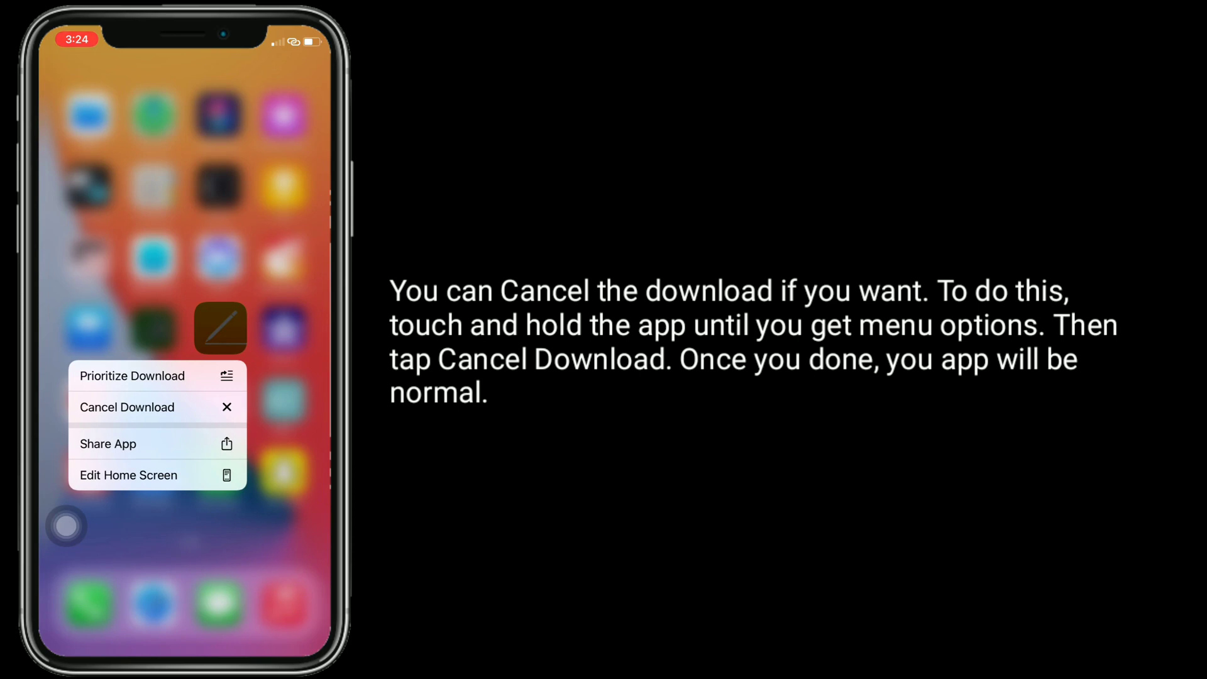
click(66, 527)
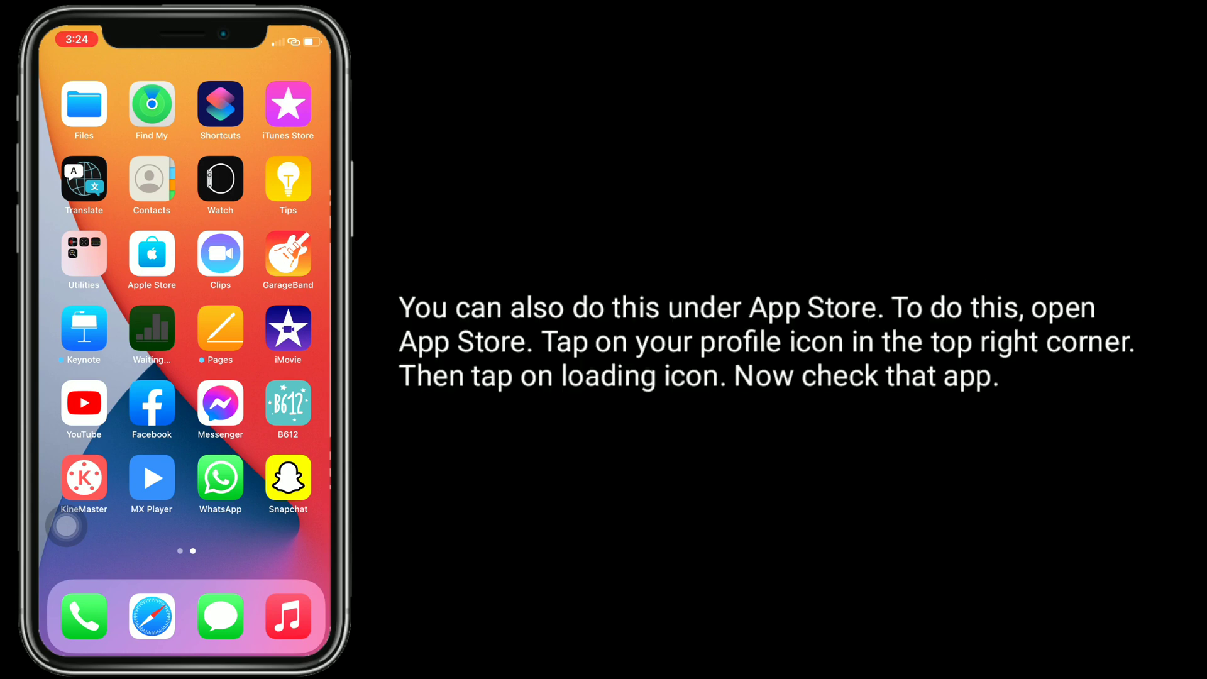
drag(103, 444, 283, 444)
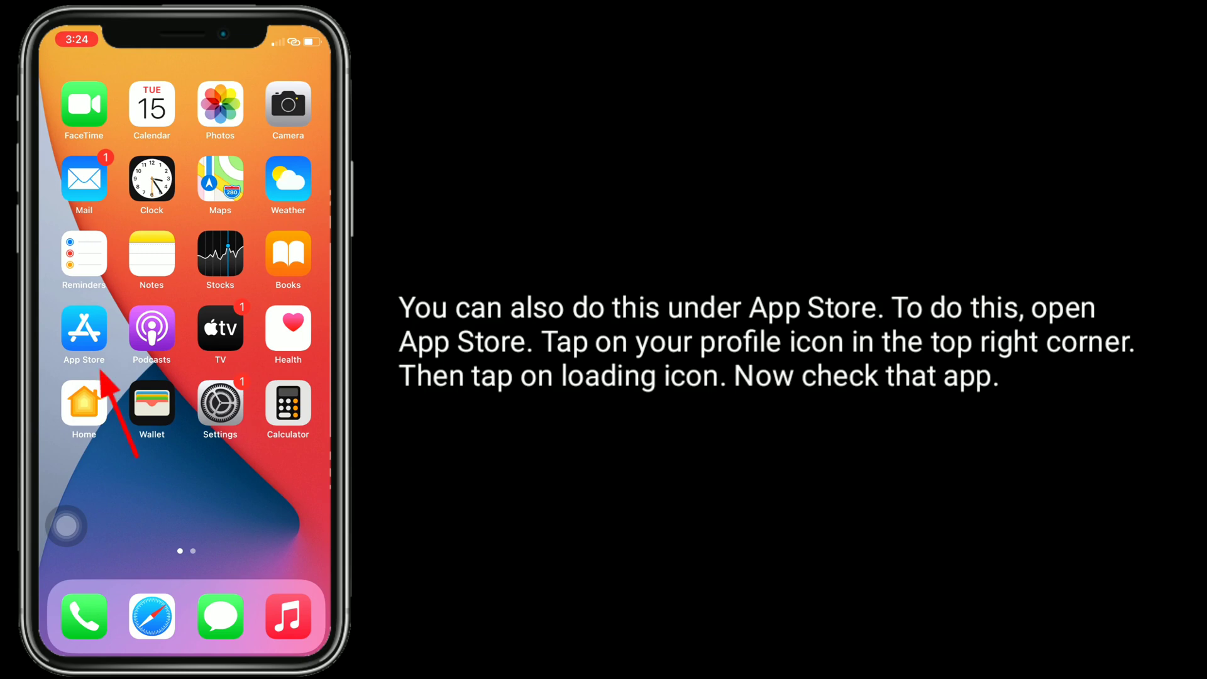
click(85, 327)
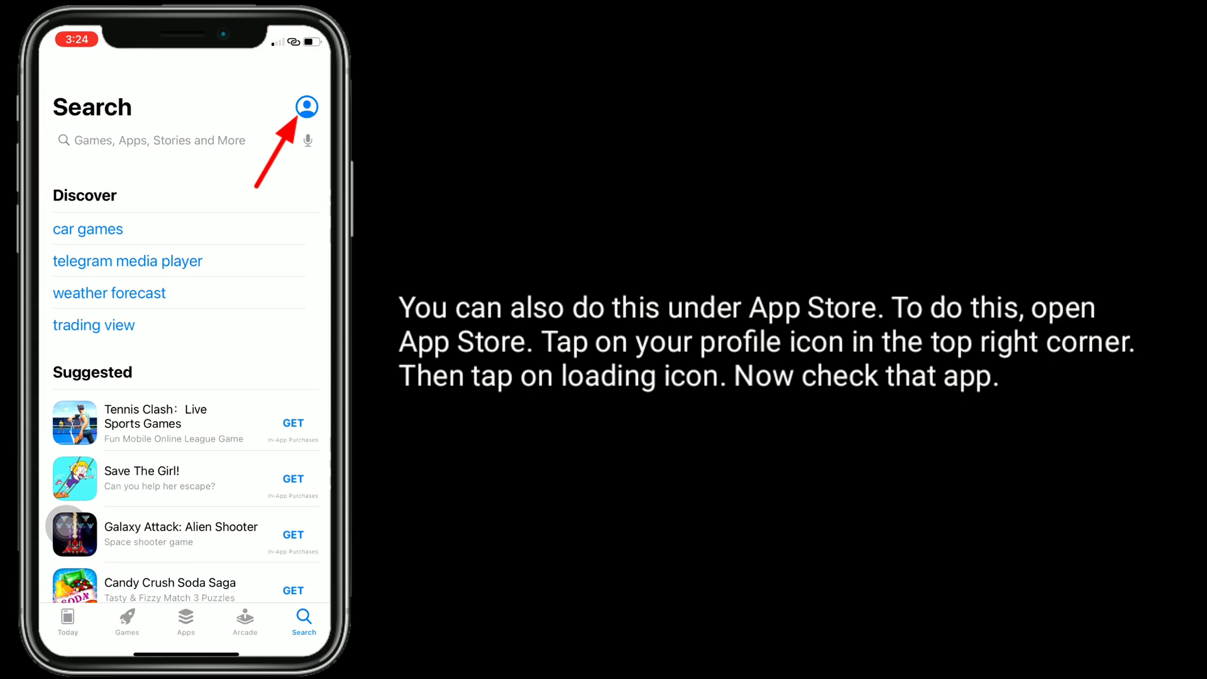
click(307, 106)
scroll(186, 378, down, 5)
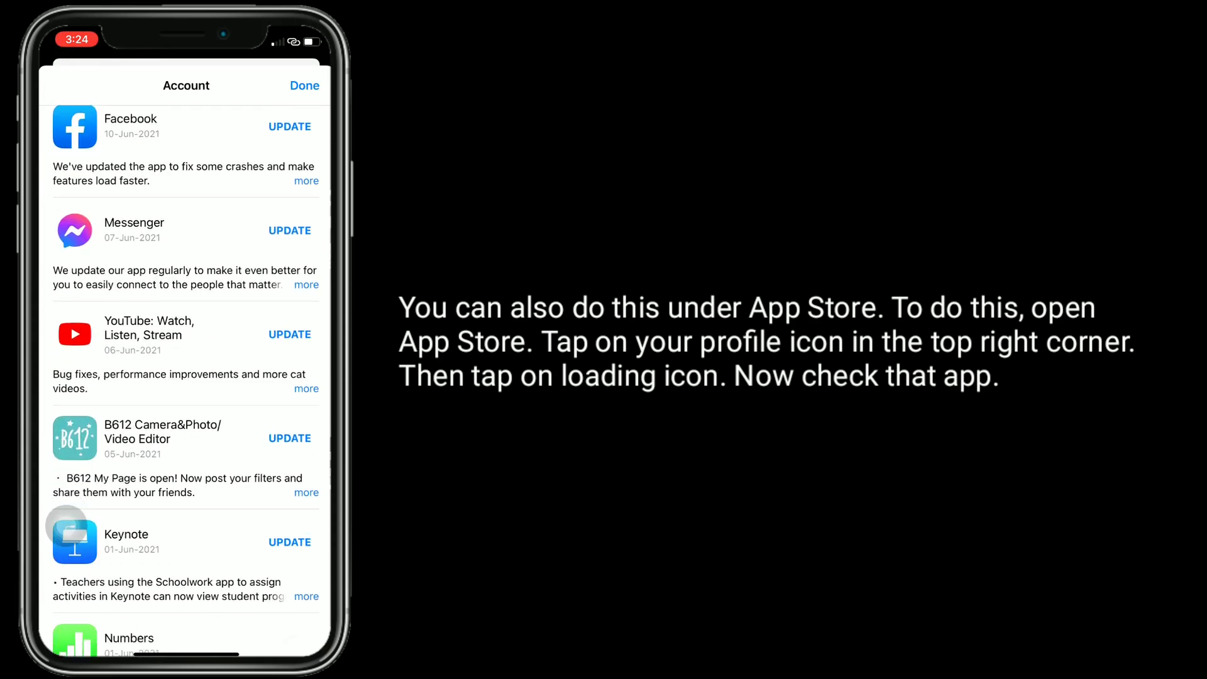
scroll(186, 378, down, 4)
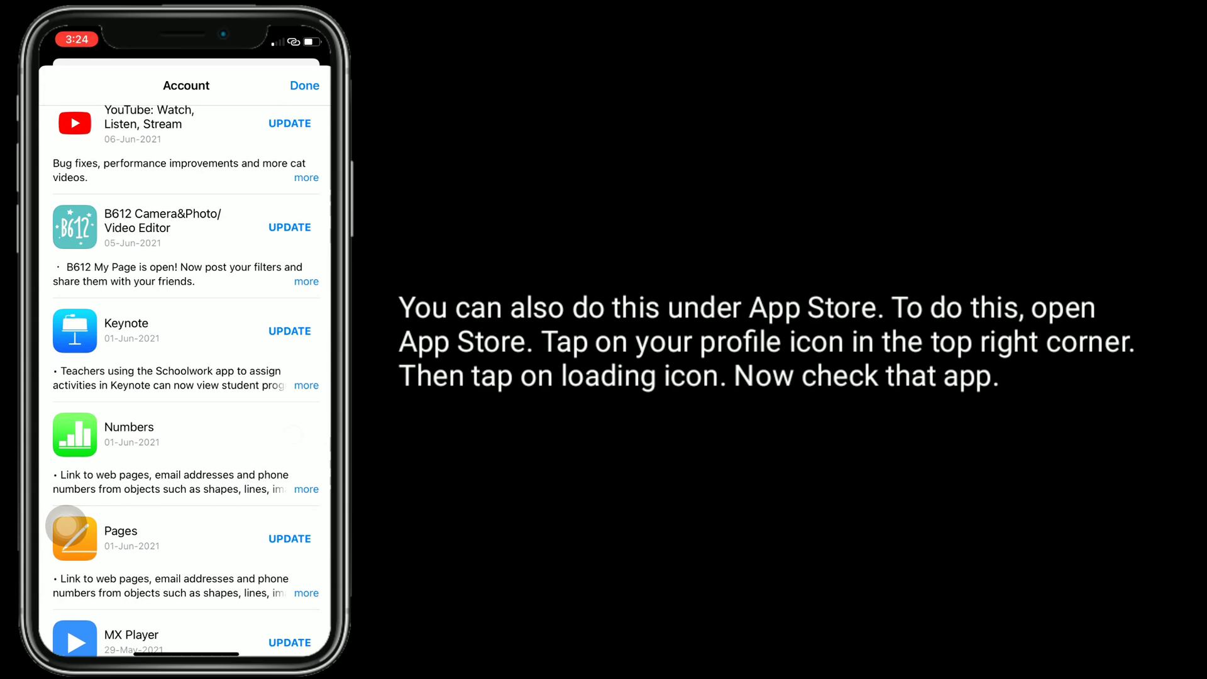
click(293, 436)
drag(187, 651, 187, 425)
drag(283, 472, 76, 472)
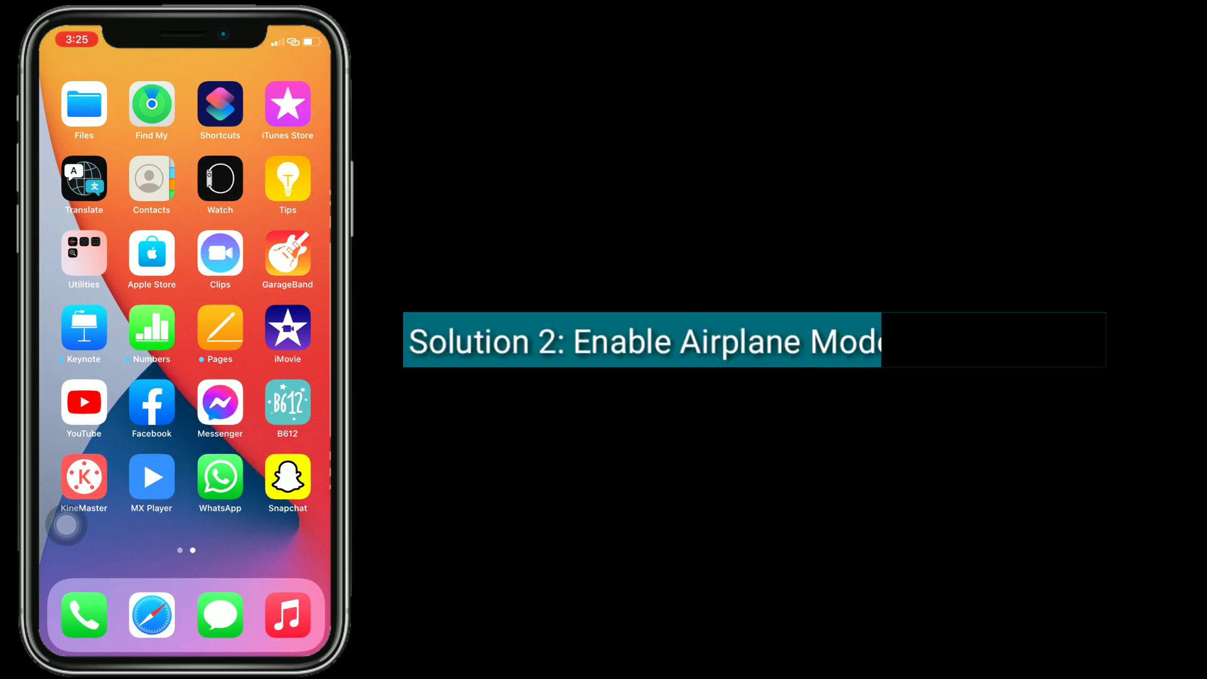
Step: Swipe back to the first Home Screen page of apps
drag(75, 471, 283, 472)
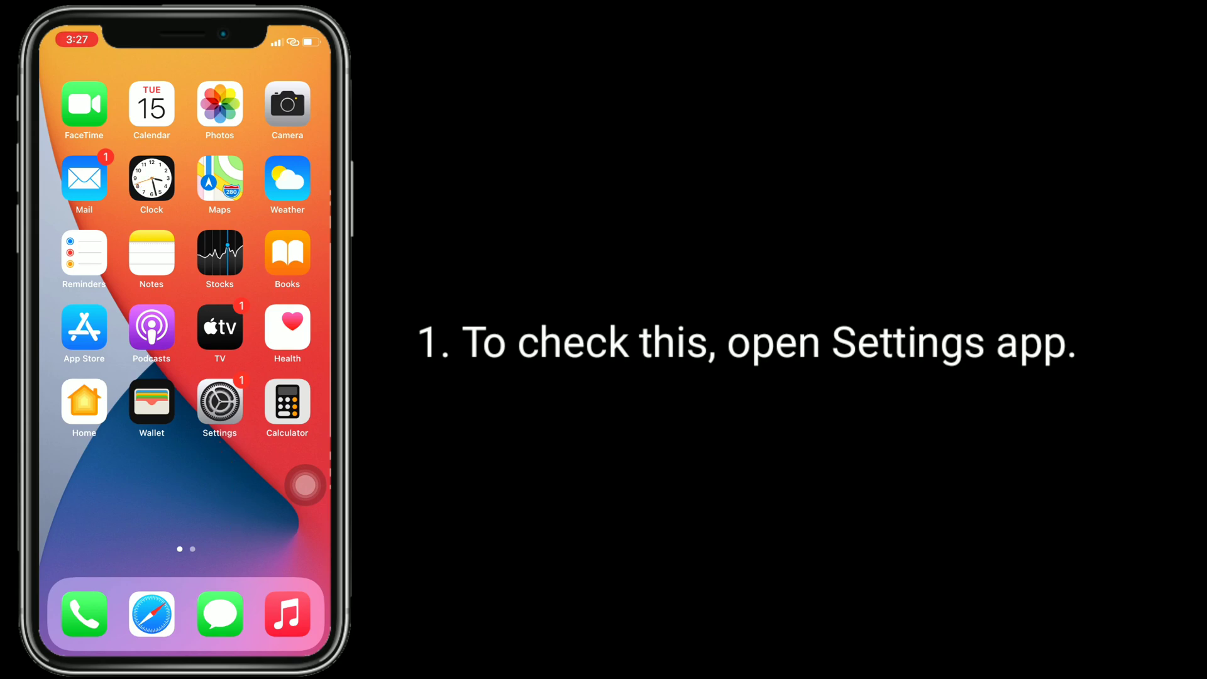
Step: Reach iPhone Storage under Settings > General, showing 23 of 128 GB used
click(219, 401)
scroll(185, 378, down, 2)
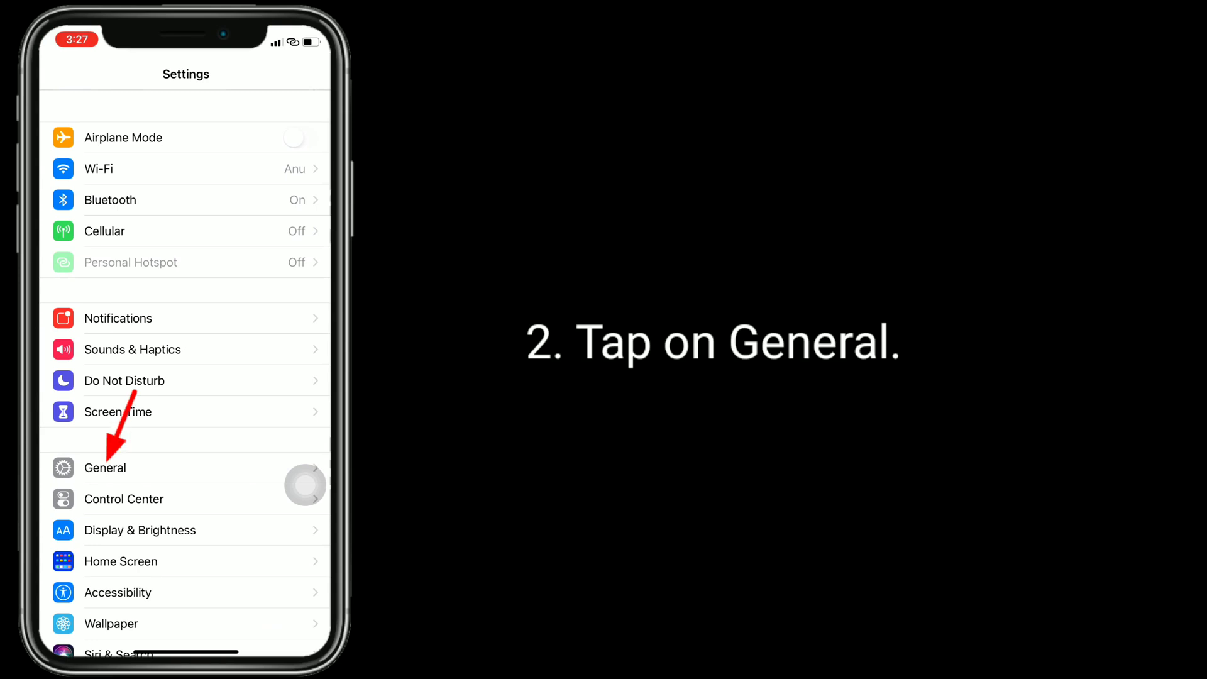
click(106, 469)
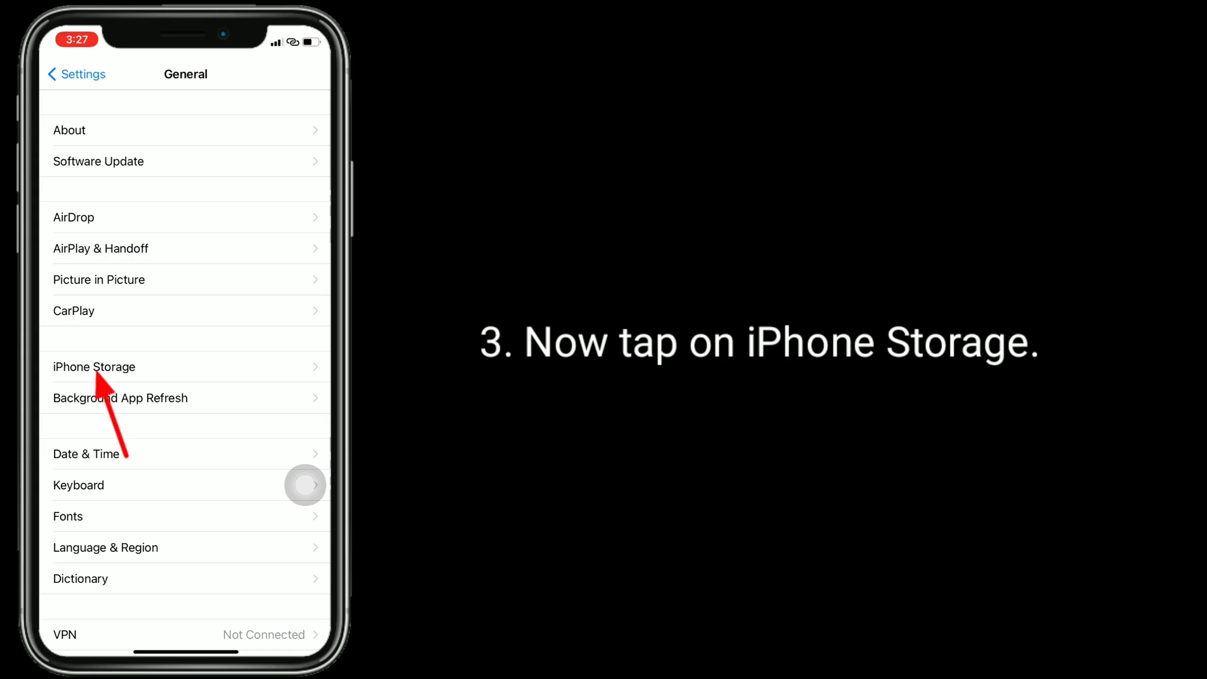
click(93, 366)
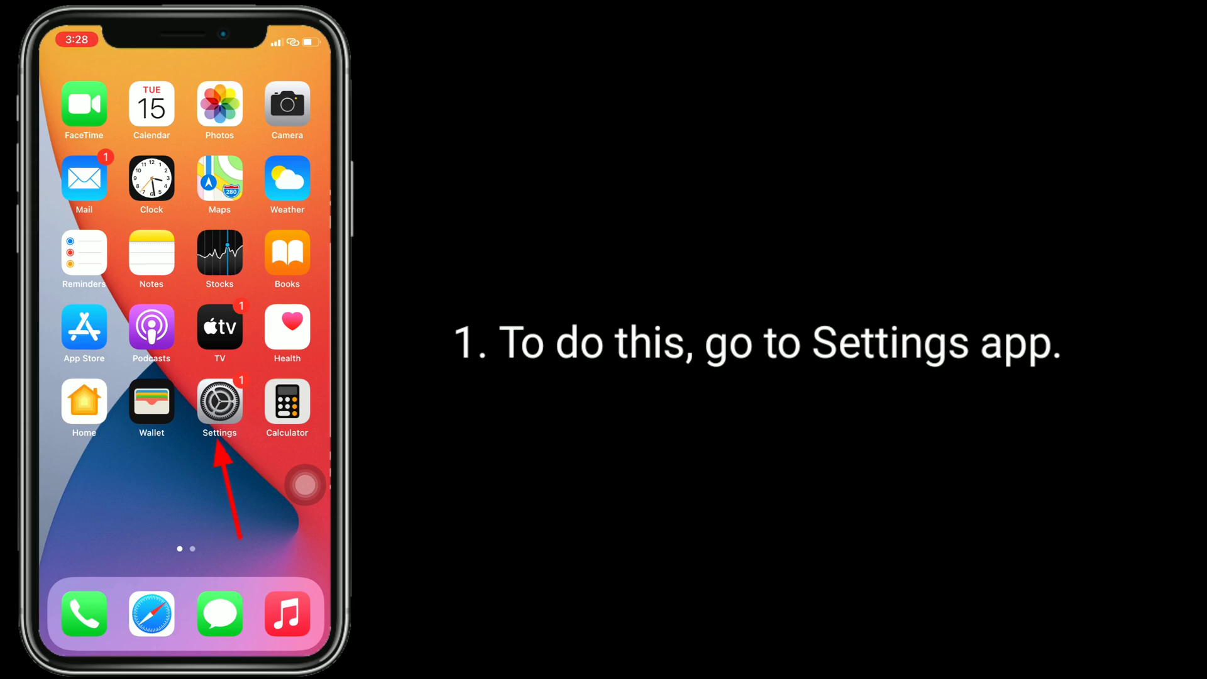
Step: Reach the Reset page under Settings > General listing Reset Network Settings
click(219, 402)
scroll(185, 378, down, 3)
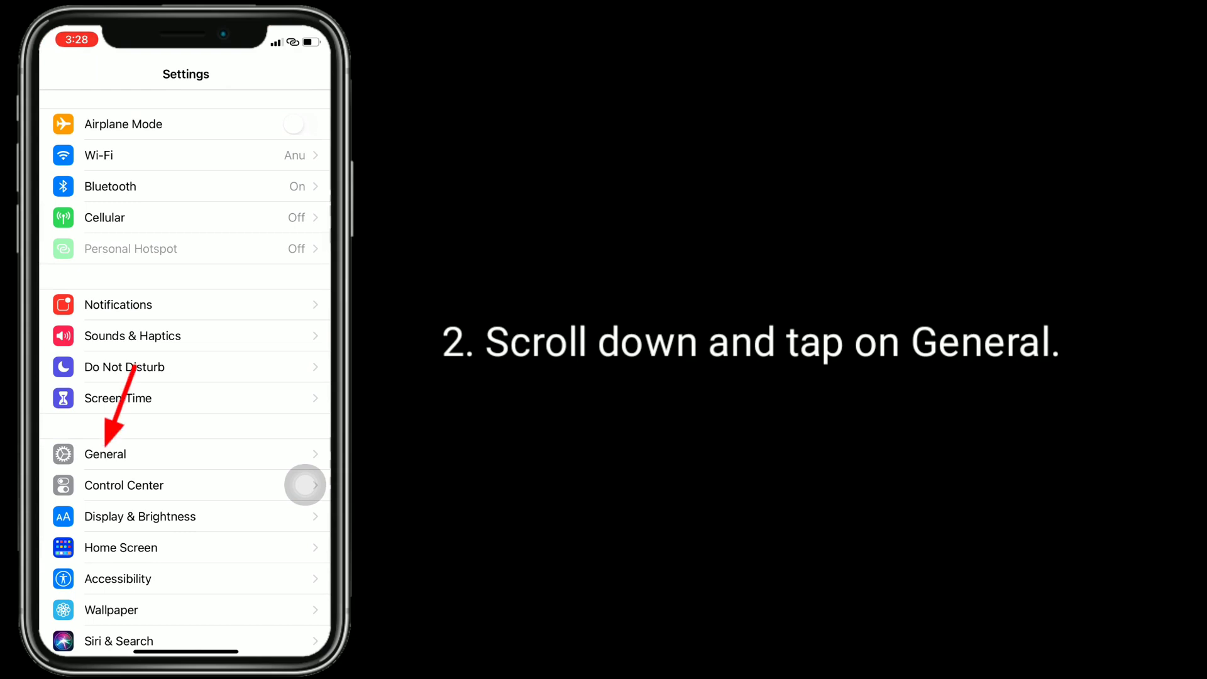
click(105, 454)
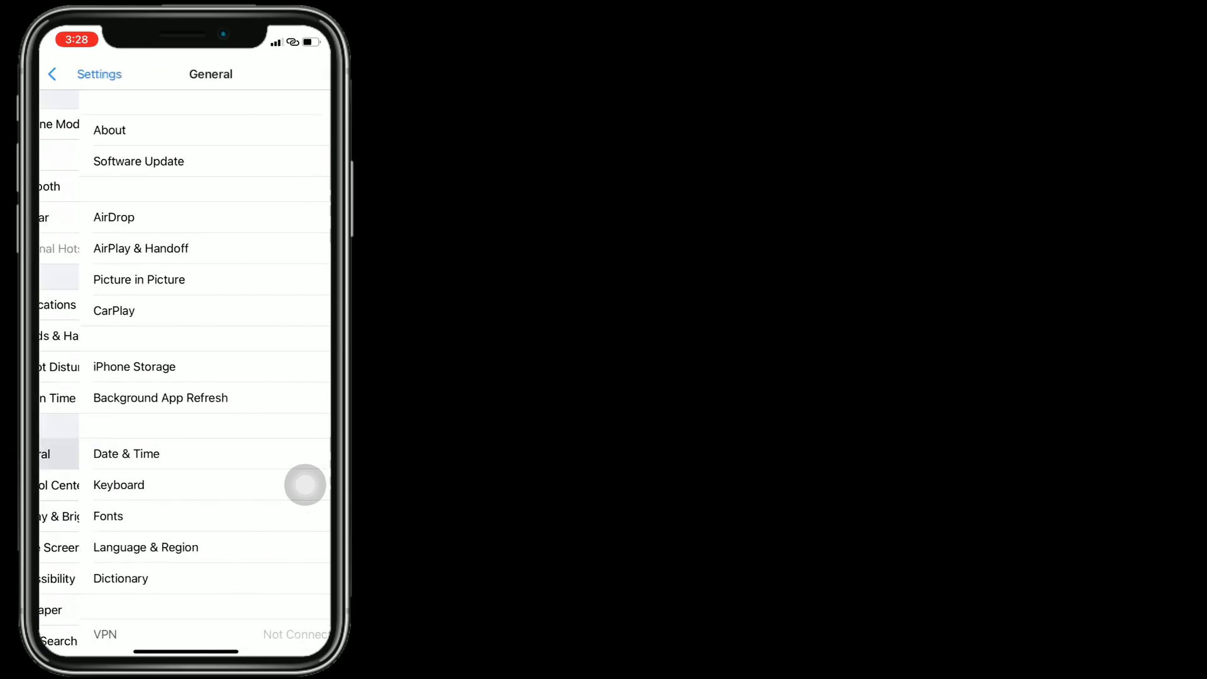
scroll(185, 378, down, 3)
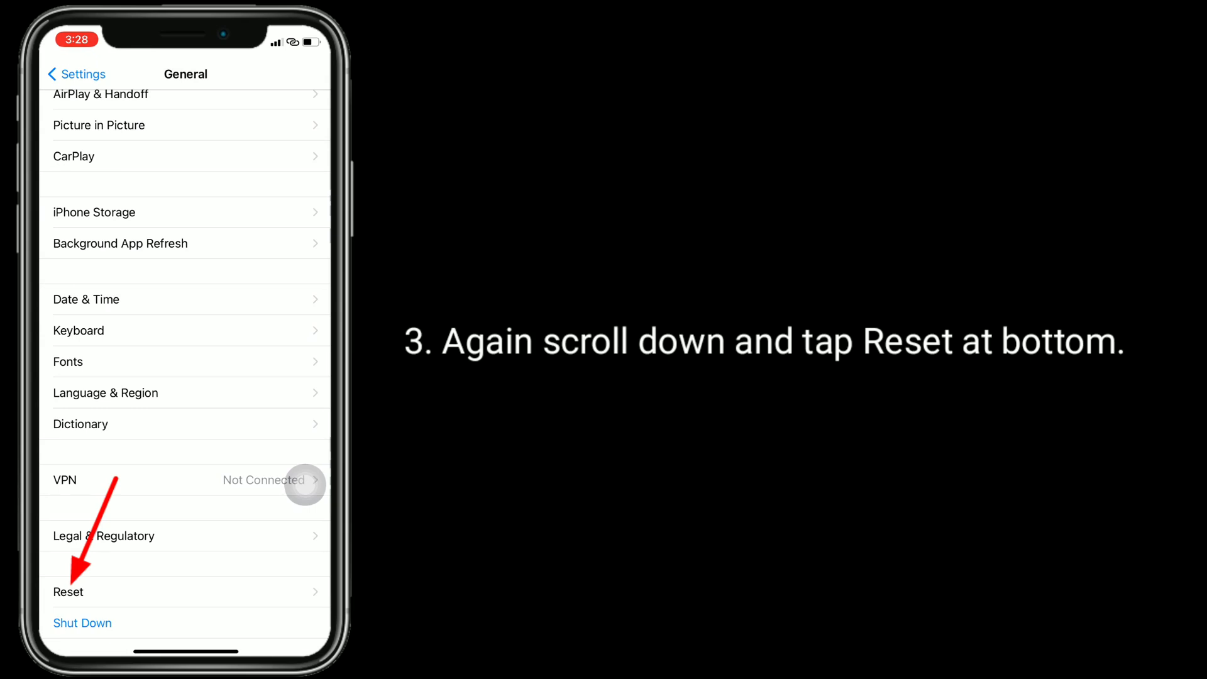
click(68, 592)
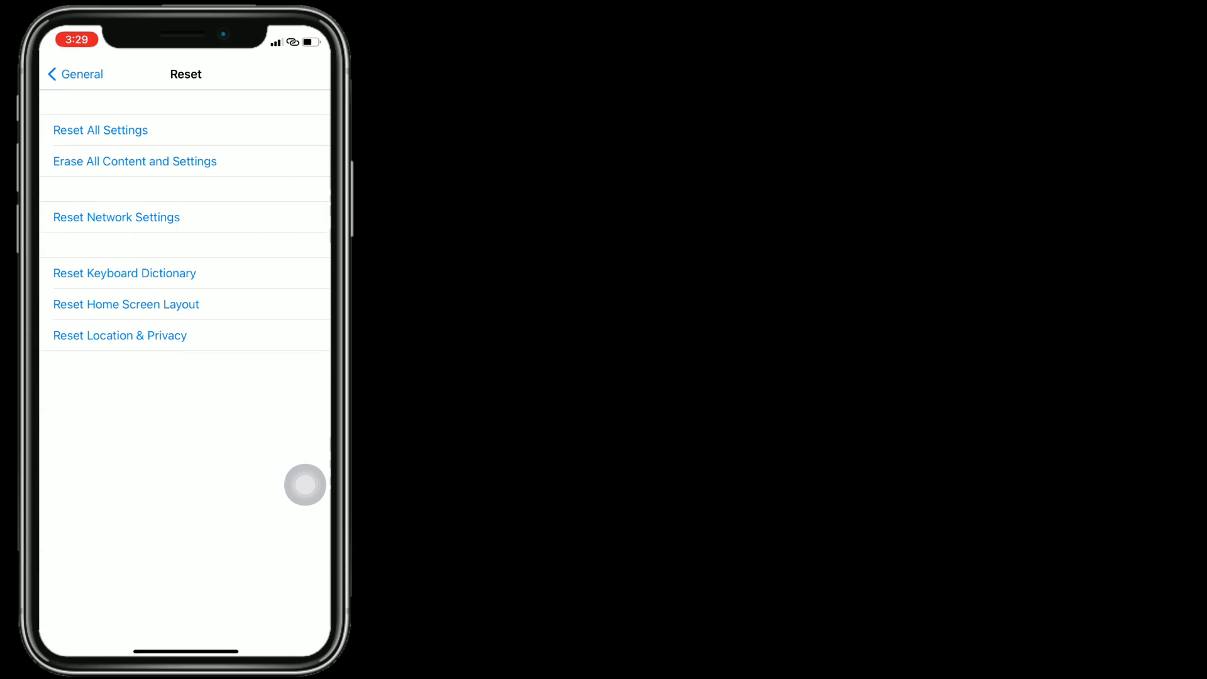
Step: Choose Reset Network Settings to bring up the factory-defaults warning prompt
click(116, 217)
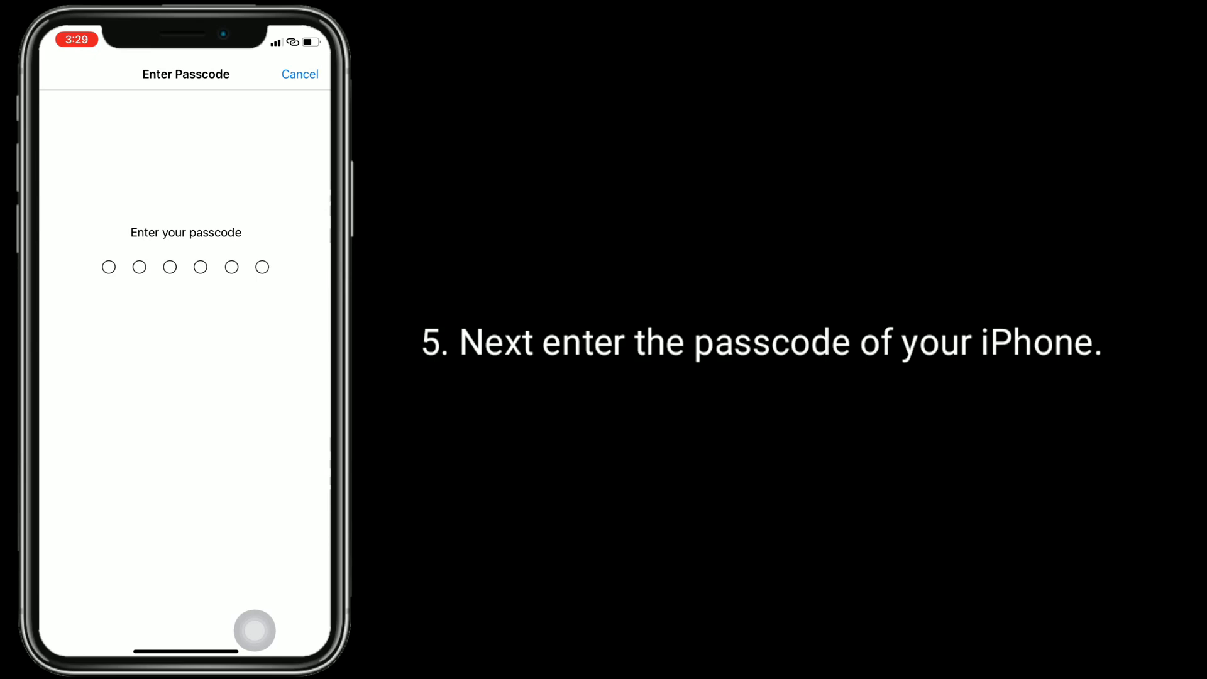
text(000000)
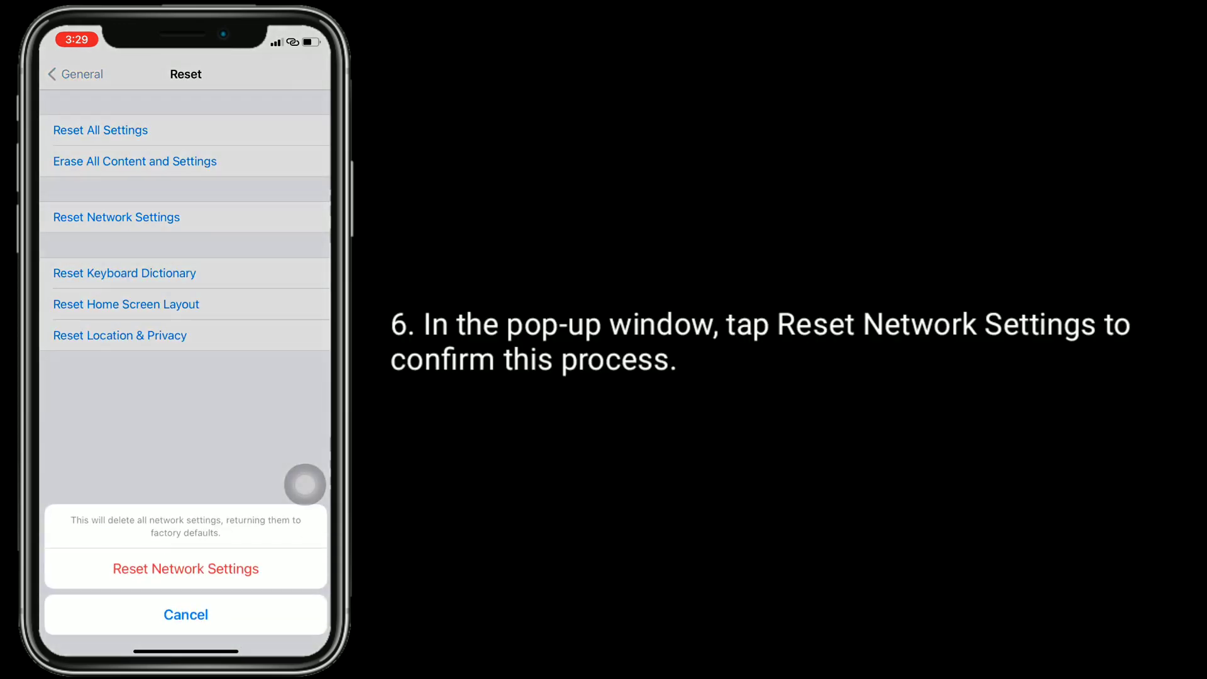